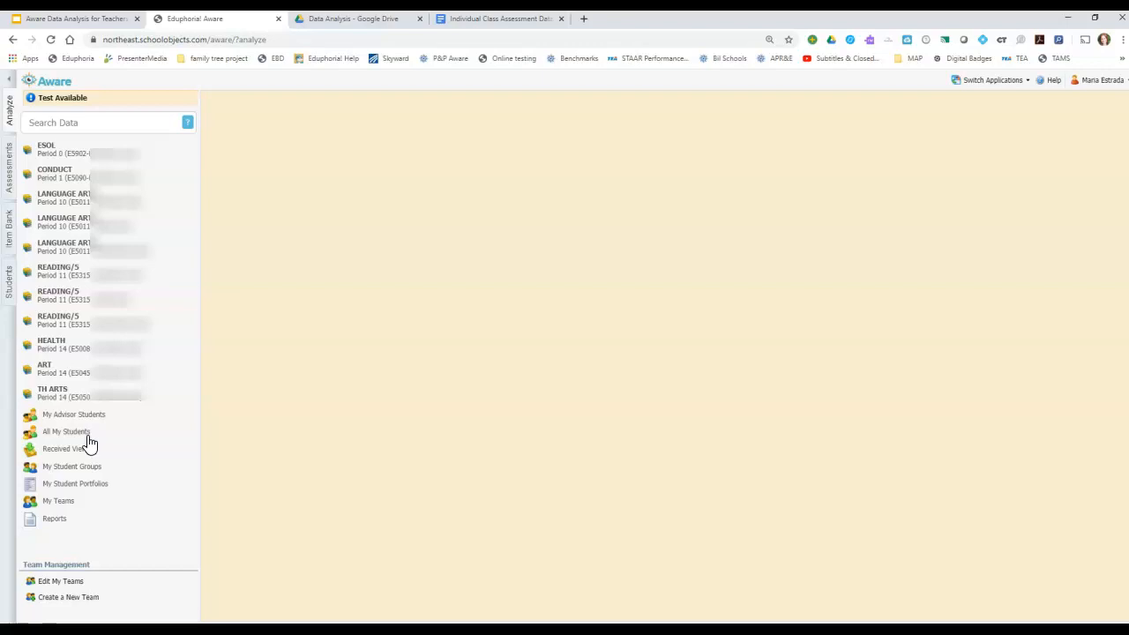
Open the 2019-2020 fifth grade MATH Gr5 Mock STAAR 2019 (Optional) results for all my students
left_click(81, 435)
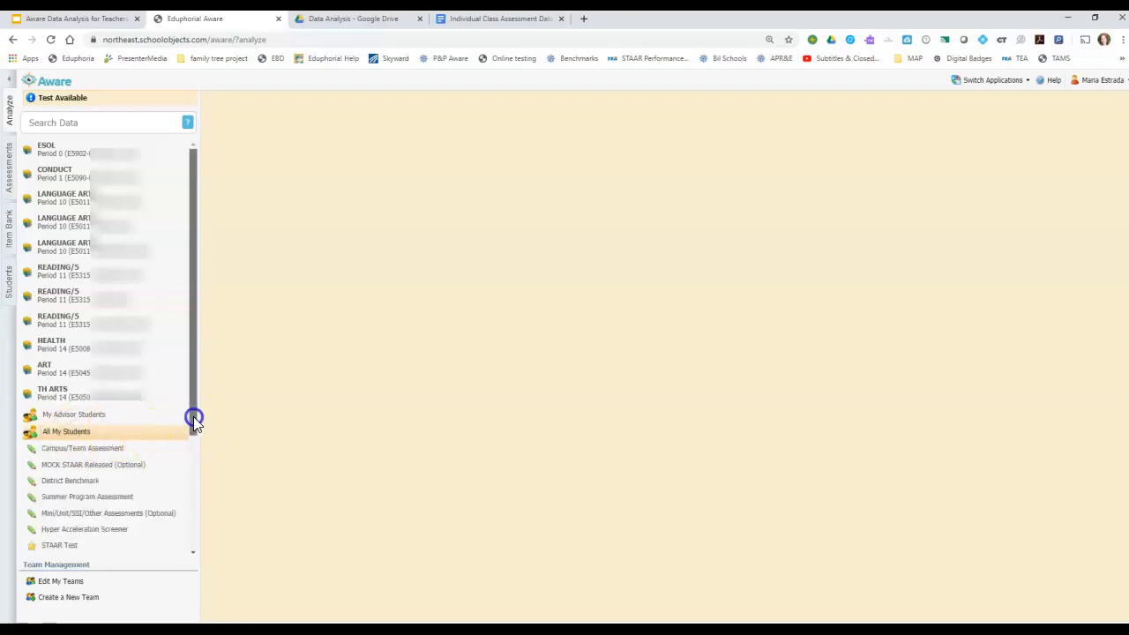
left_click_drag(193, 416, 191, 433)
left_click(101, 443)
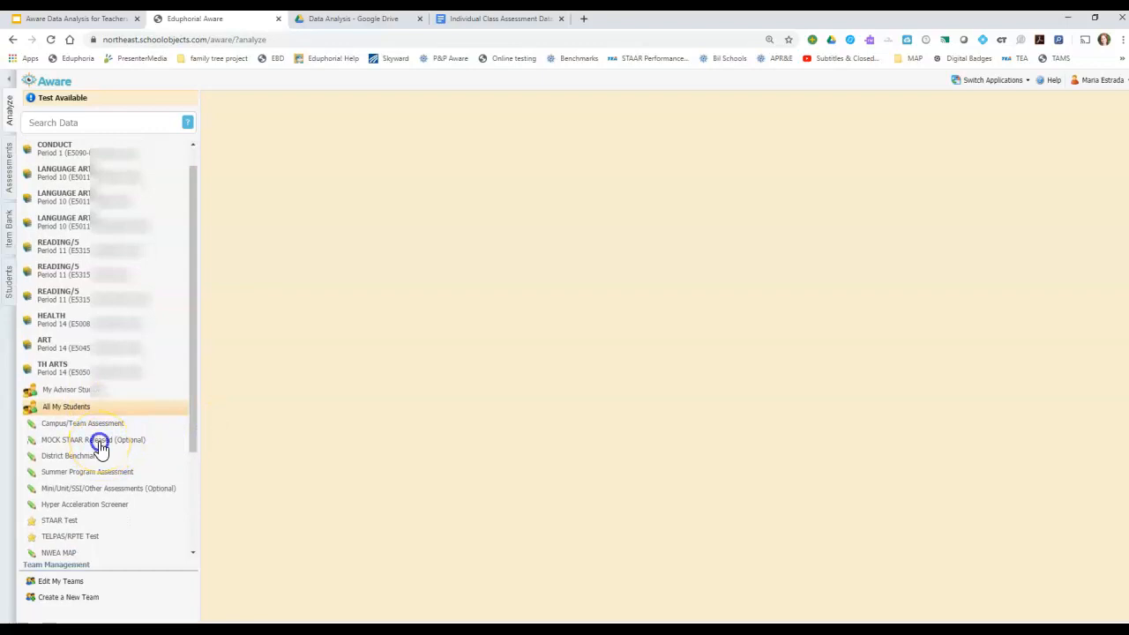
left_click(65, 456)
left_click(67, 473)
left_click(81, 488)
left_click(107, 508)
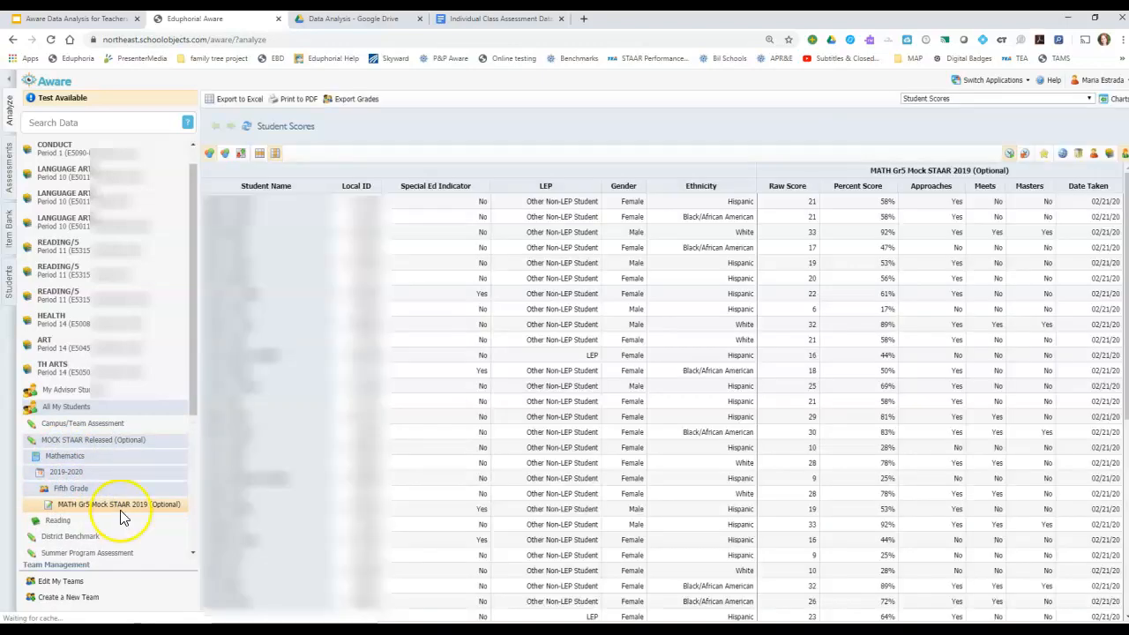
Review the assessment's summaries for all students, campus, teacher and course sections, and return to the individual student list
left_click(1023, 155)
left_click(1063, 161)
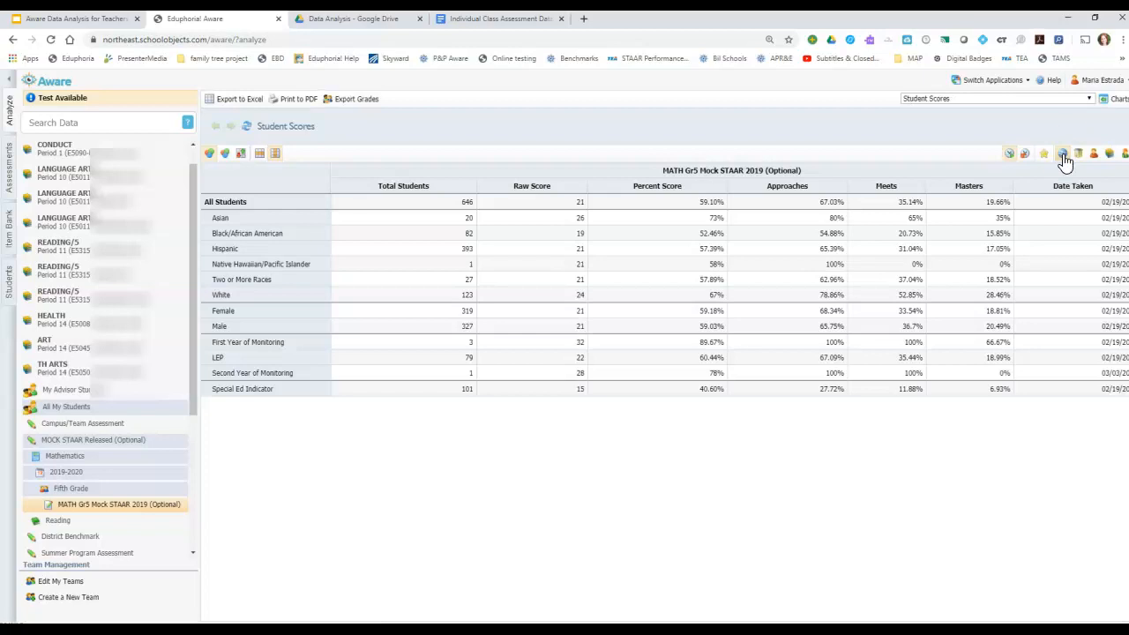
left_click(1077, 159)
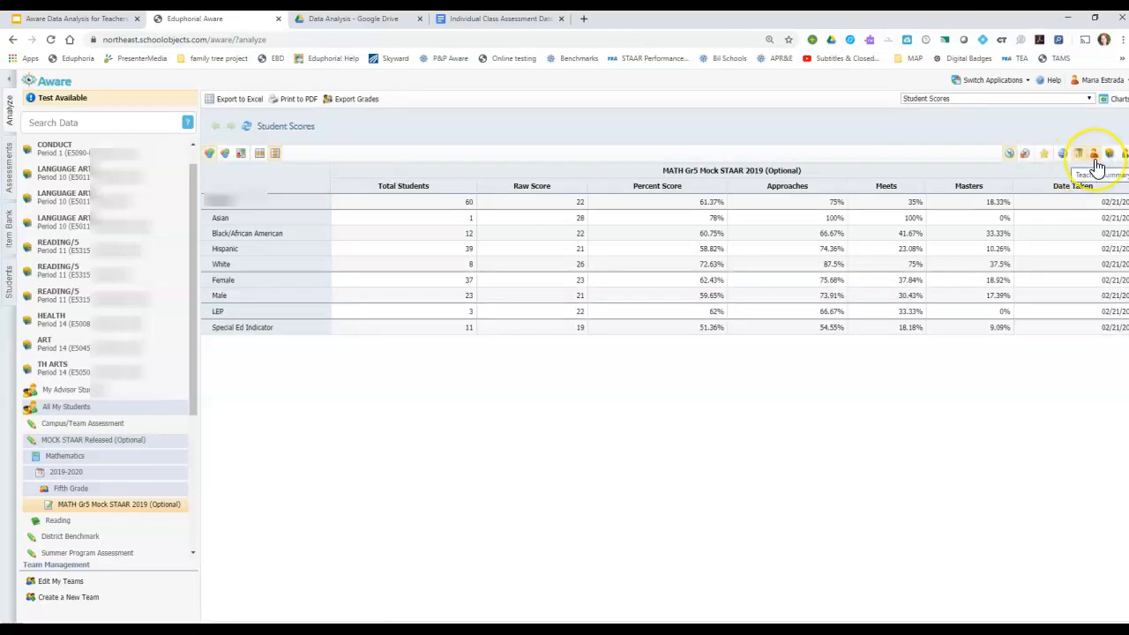
left_click(1094, 159)
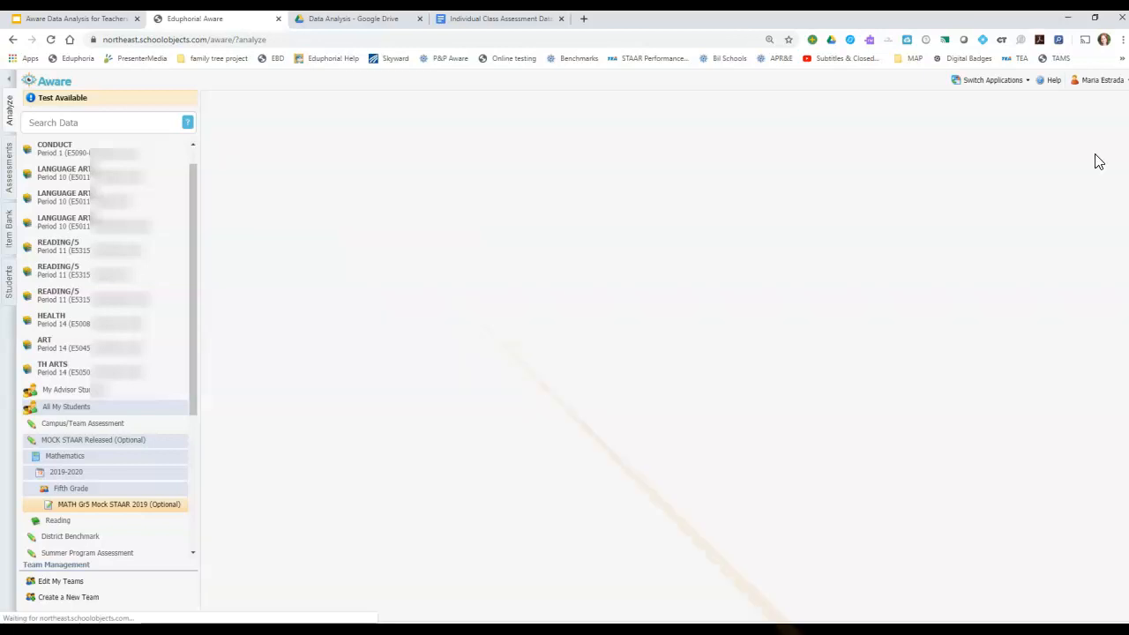
left_click(1095, 162)
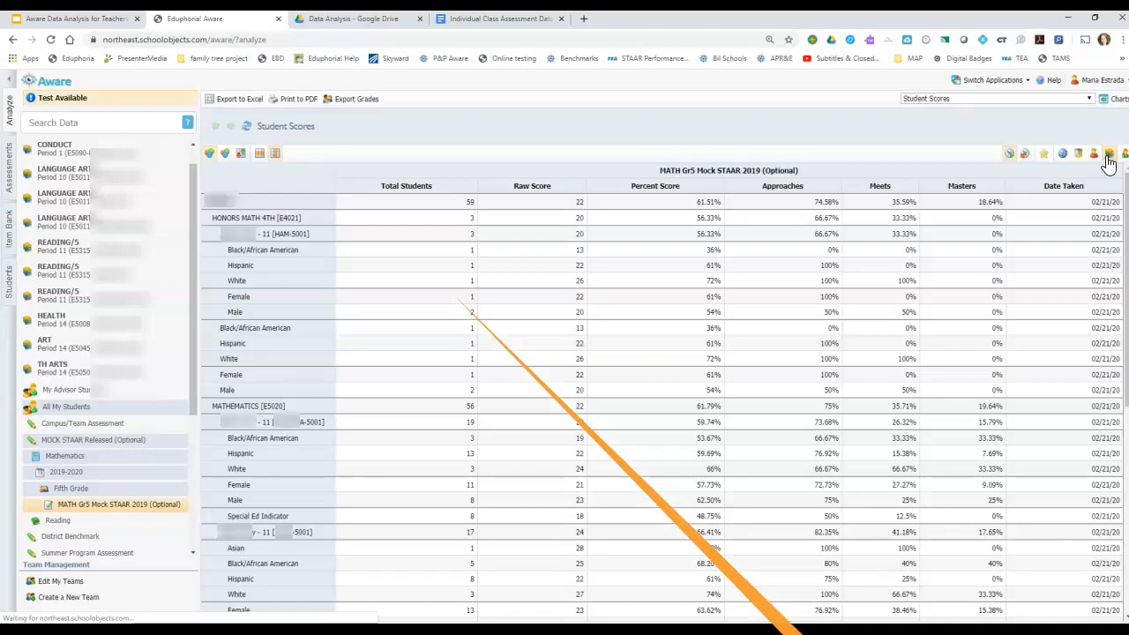
left_click(1122, 155)
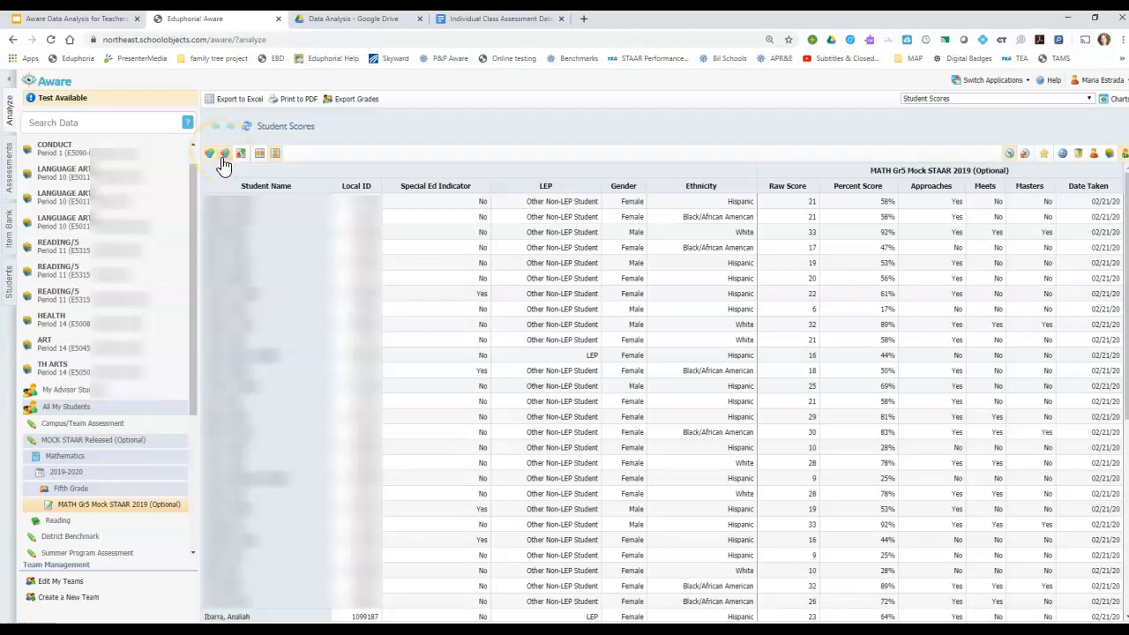
Color-code the student scores and sort them by Special Ed Indicator with the Yes students first
left_click(223, 162)
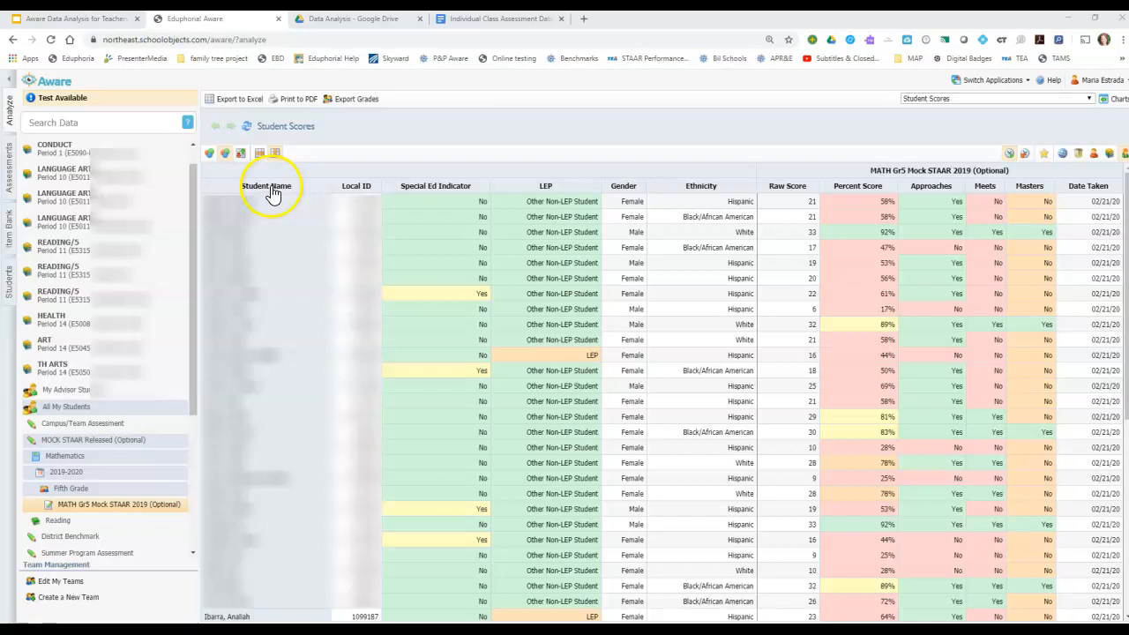
left_click(443, 186)
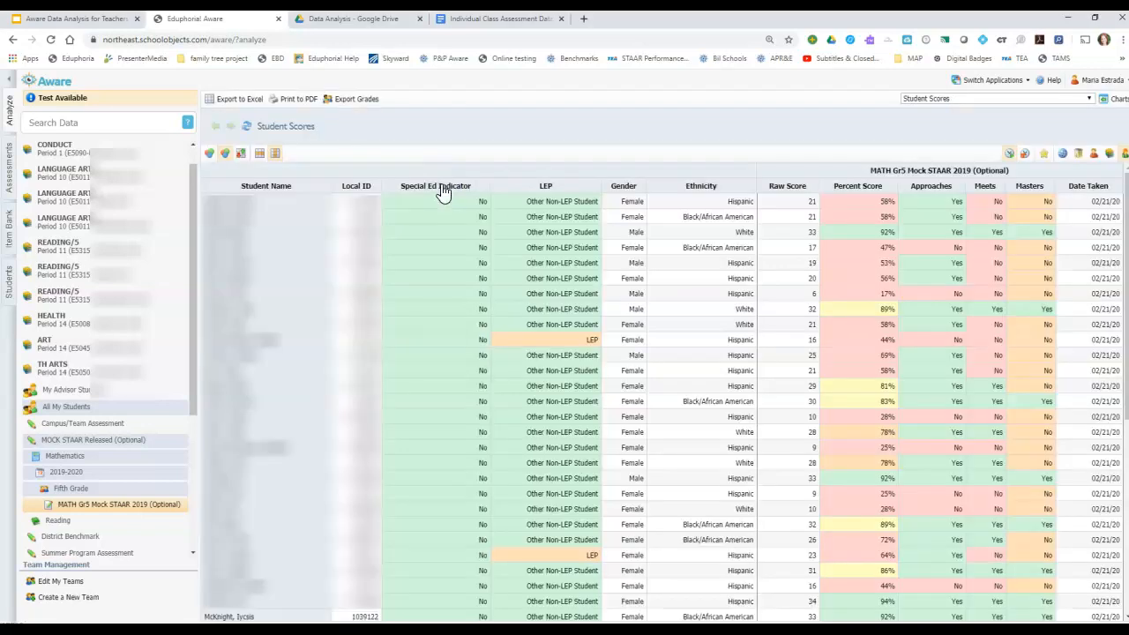
left_click(442, 188)
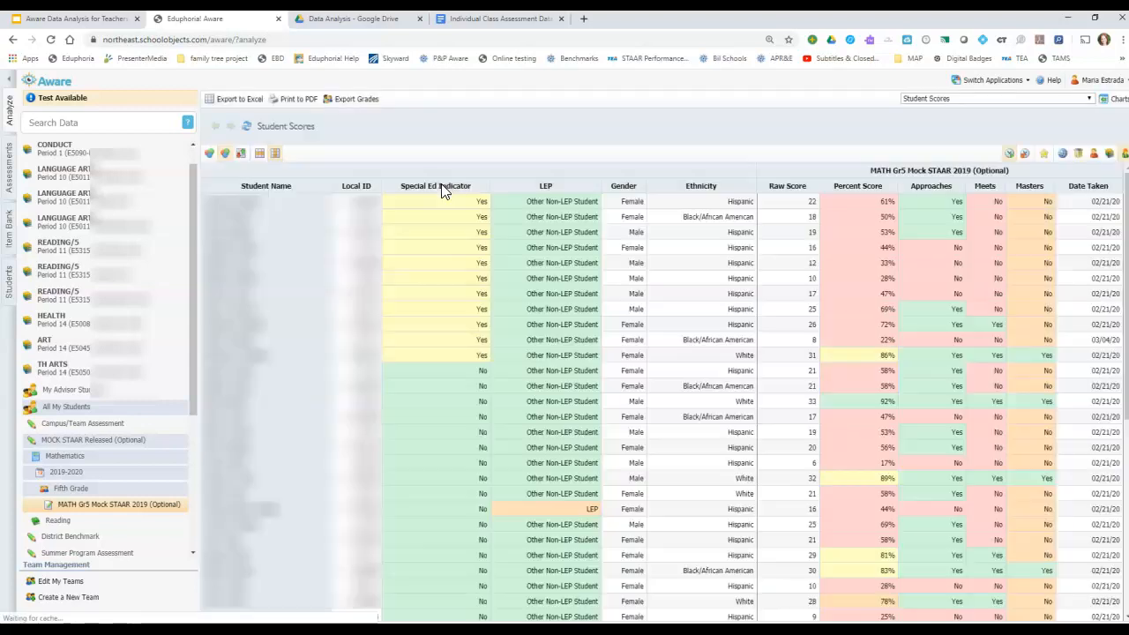
left_click(444, 189)
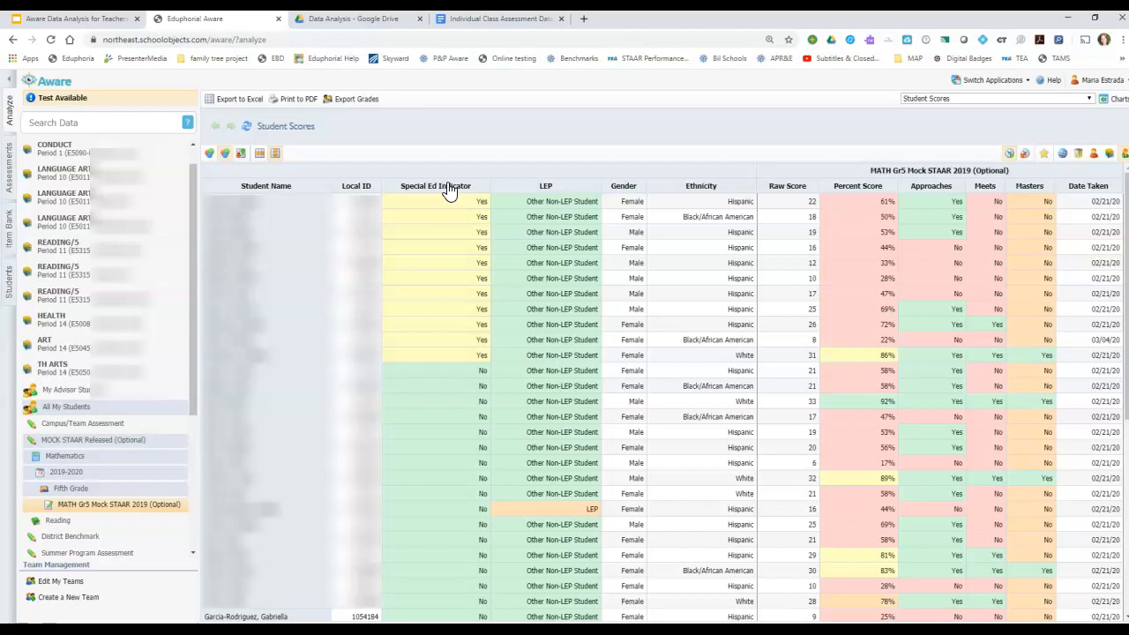
Sort the student scores by LEP status, and re-sort them by Percent Score from highest to lowest
left_click(538, 187)
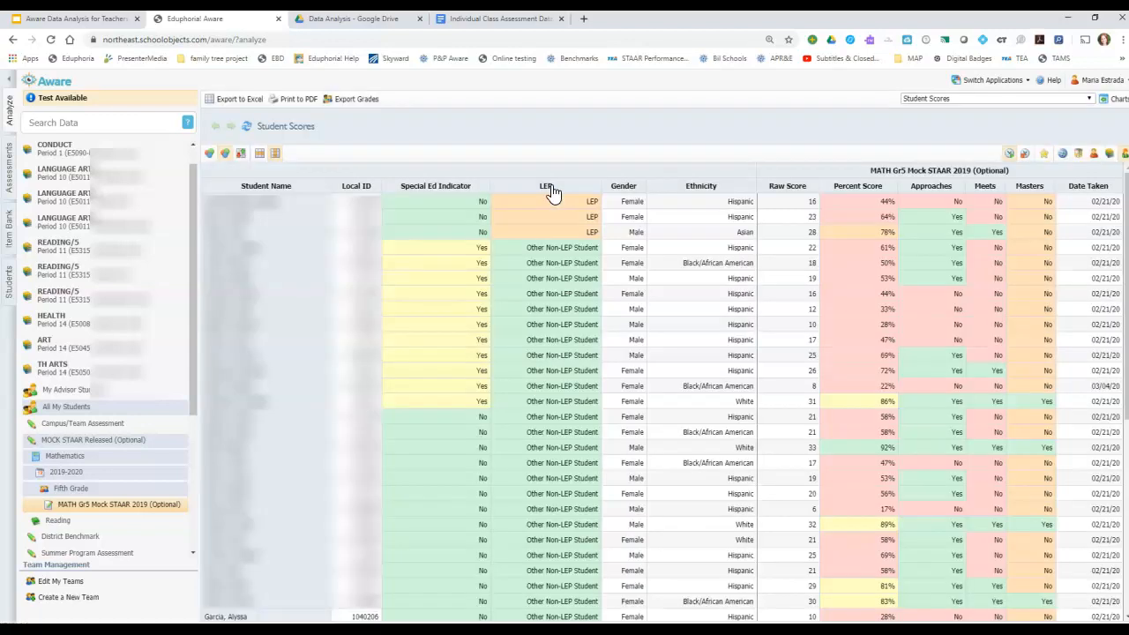
left_click(533, 192)
left_click(849, 188)
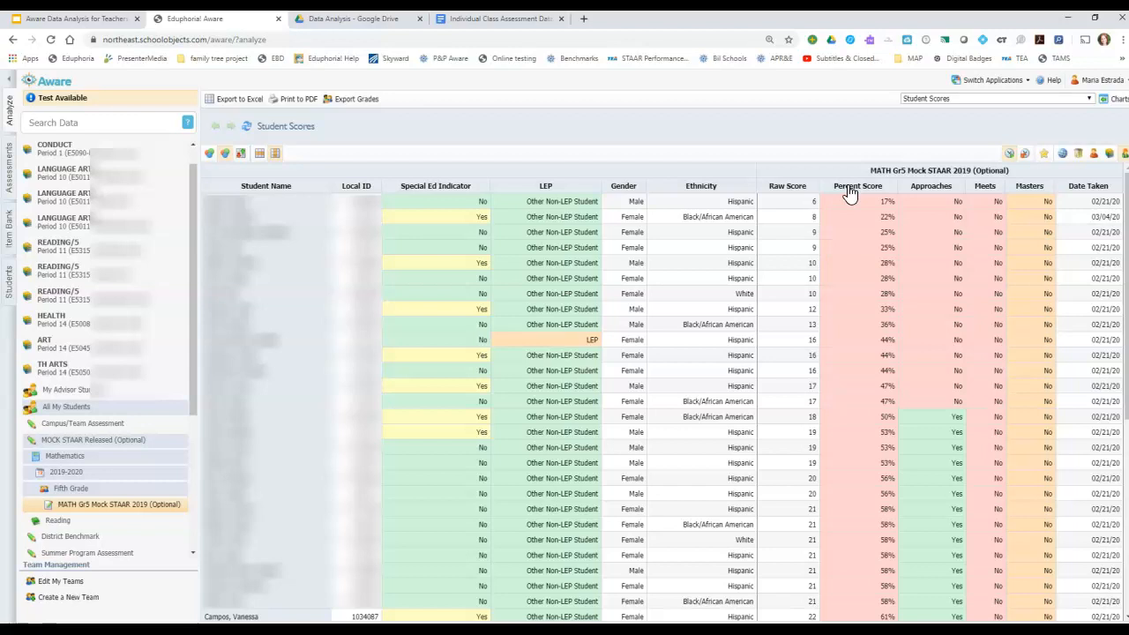
left_click(848, 186)
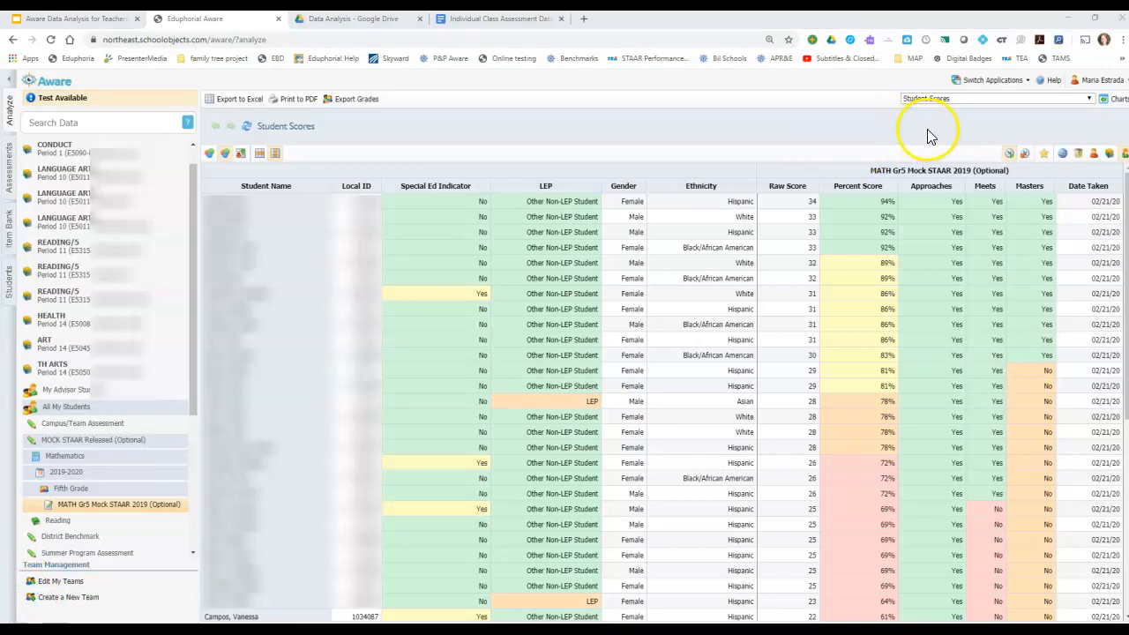
Switch to the Student Learning Standard Breakdown view with color-coding and summarize it by course and section
left_click(1090, 100)
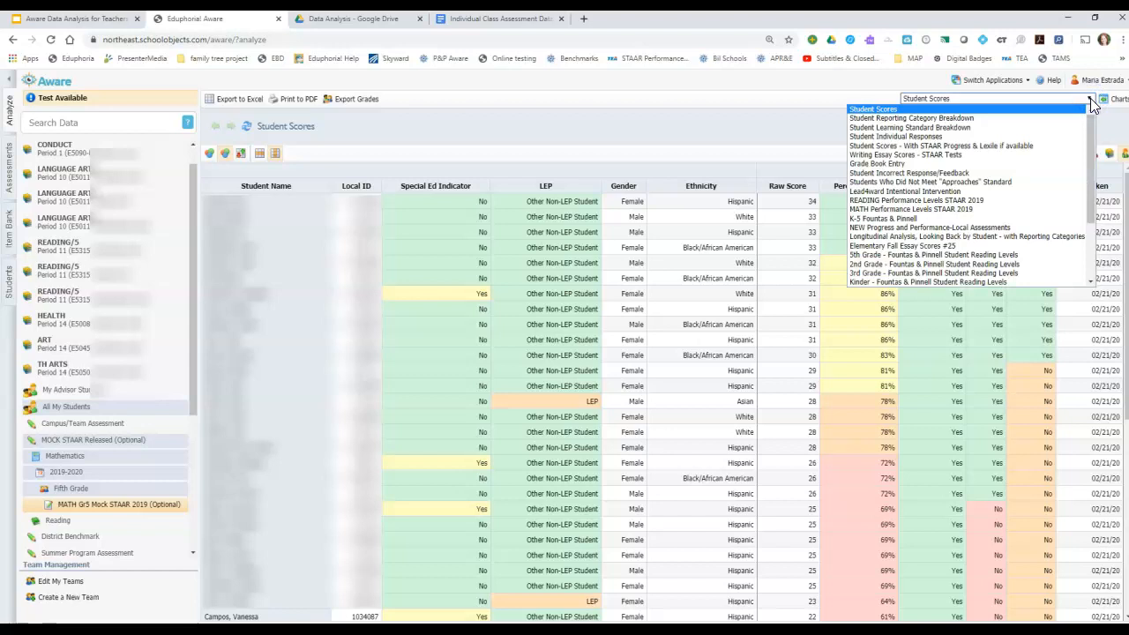
left_click(932, 131)
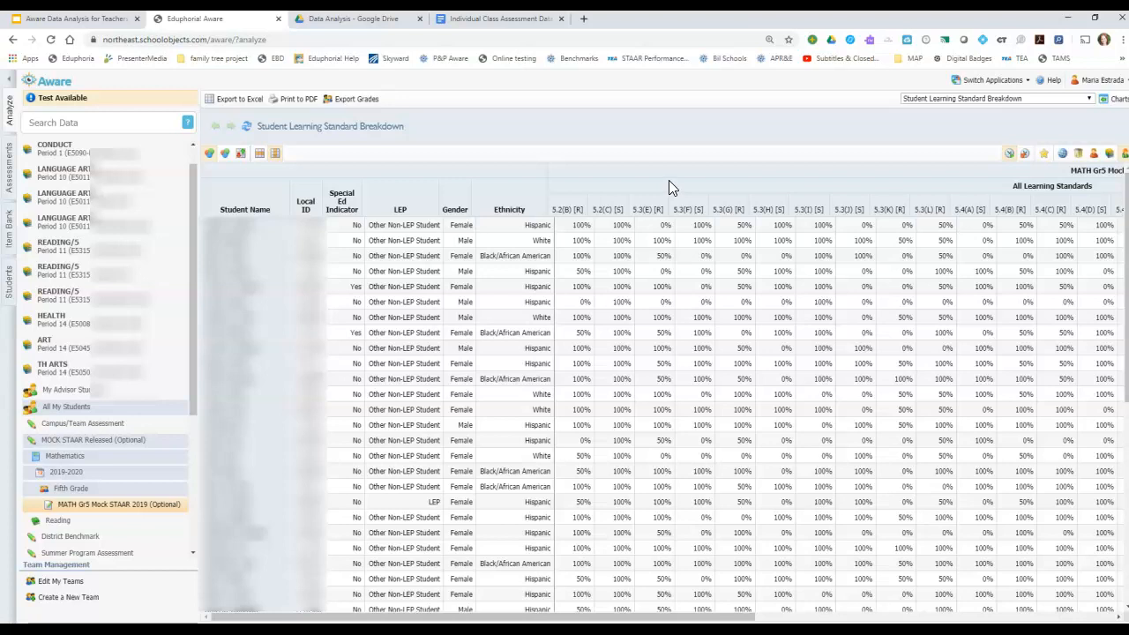
left_click(222, 152)
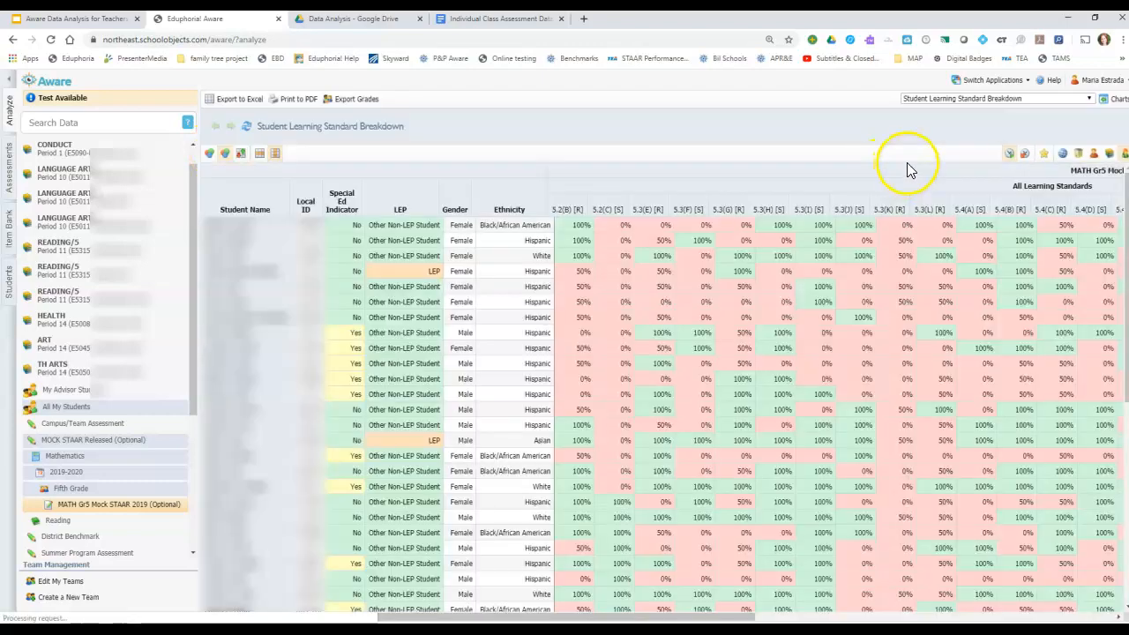
left_click(1110, 156)
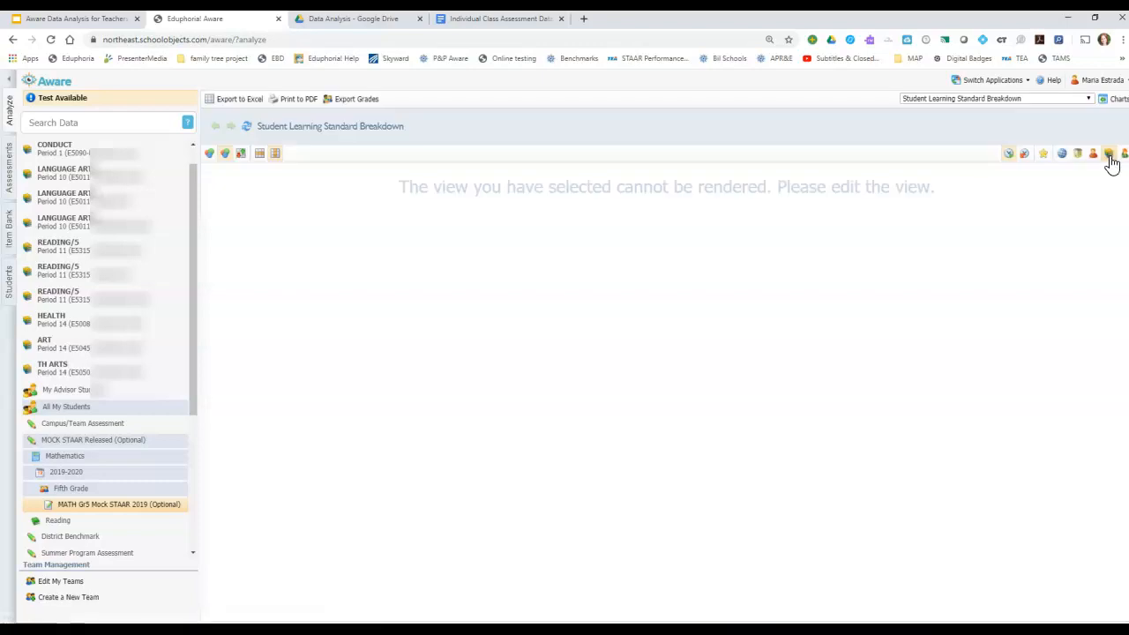
left_click(1110, 155)
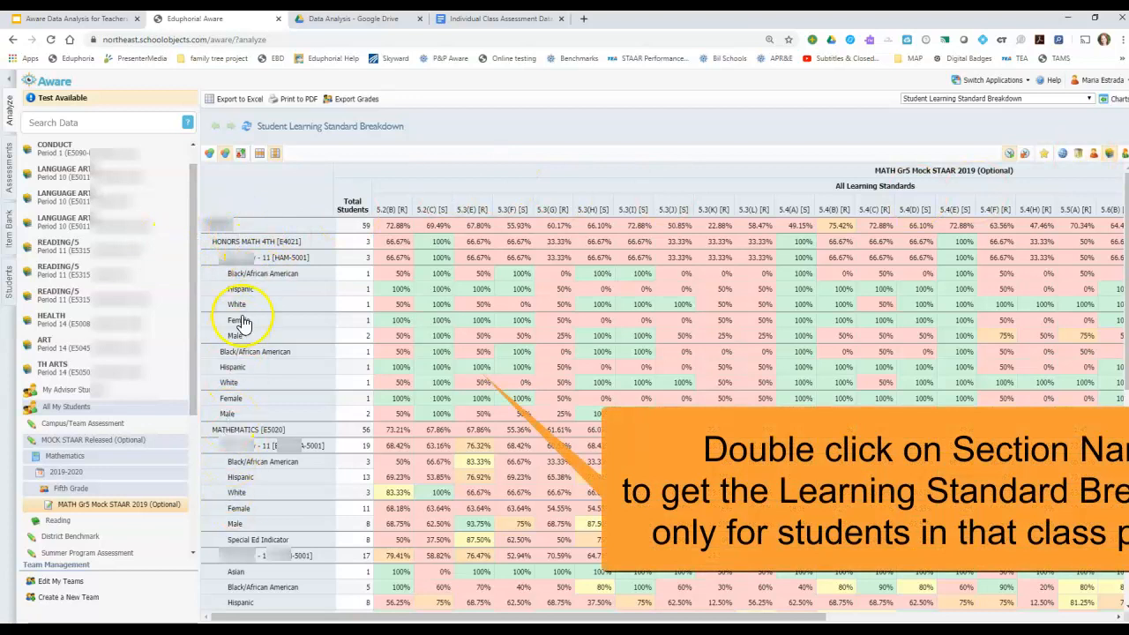
Show the Lead4ward Intentional Intervention view summarized by course and section, and examine the answer choice distribution for question 11
left_click(1081, 102)
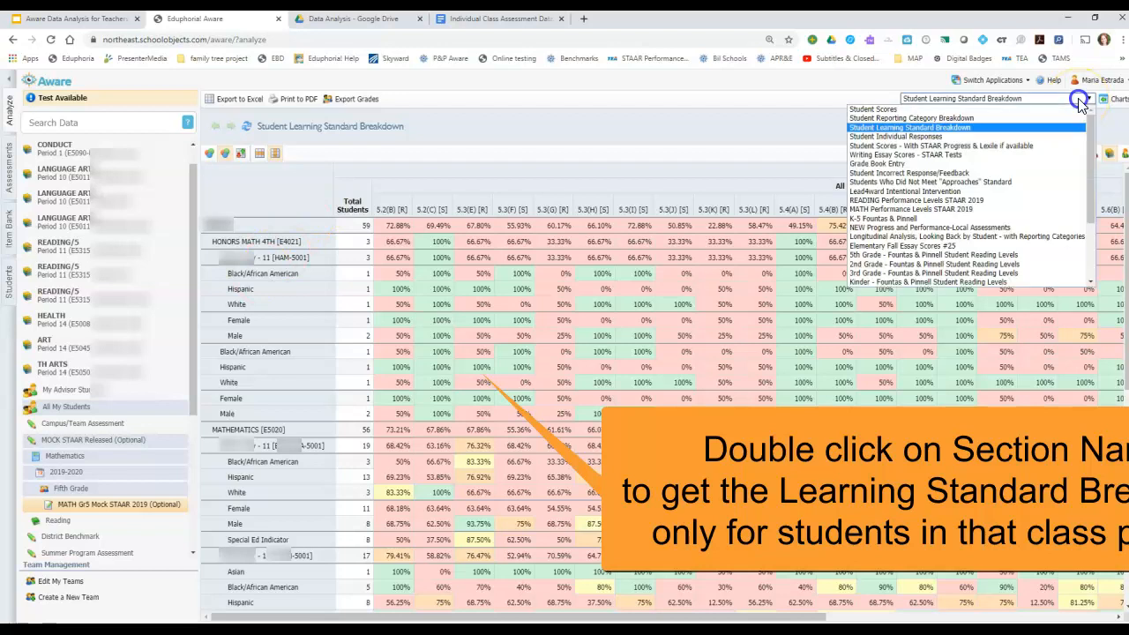
left_click(926, 193)
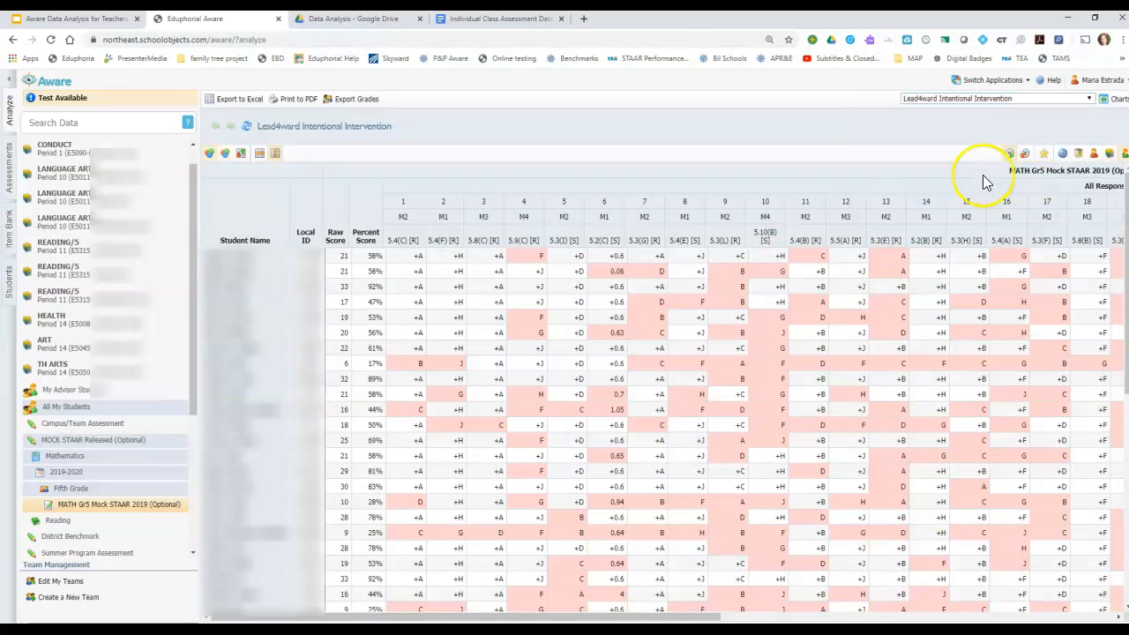
left_click(1109, 157)
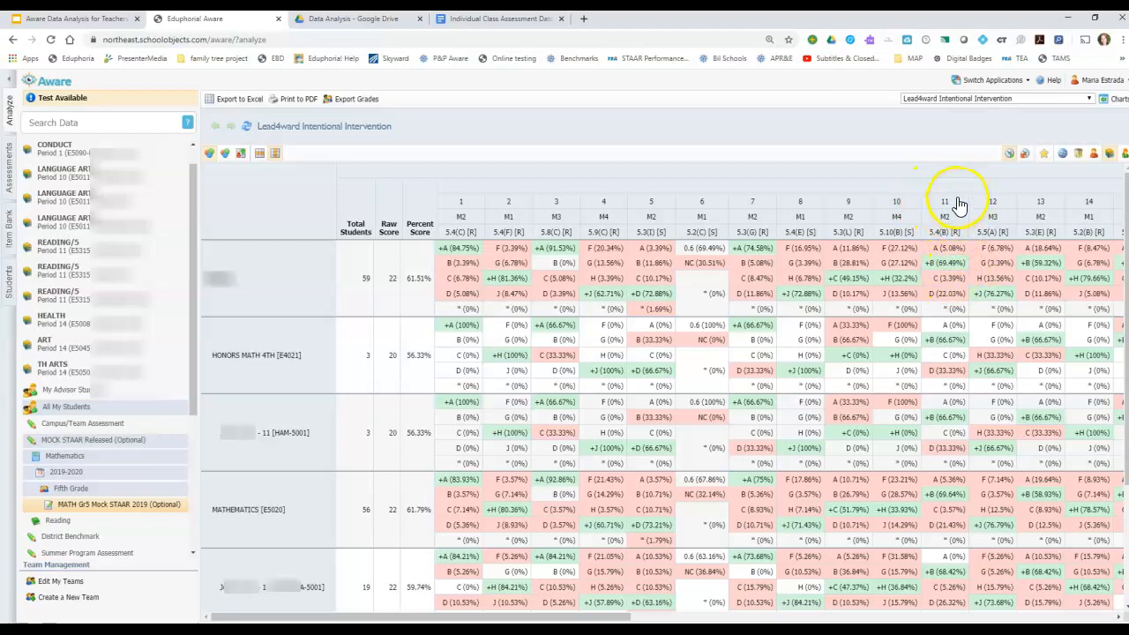
mouse_move(952, 238)
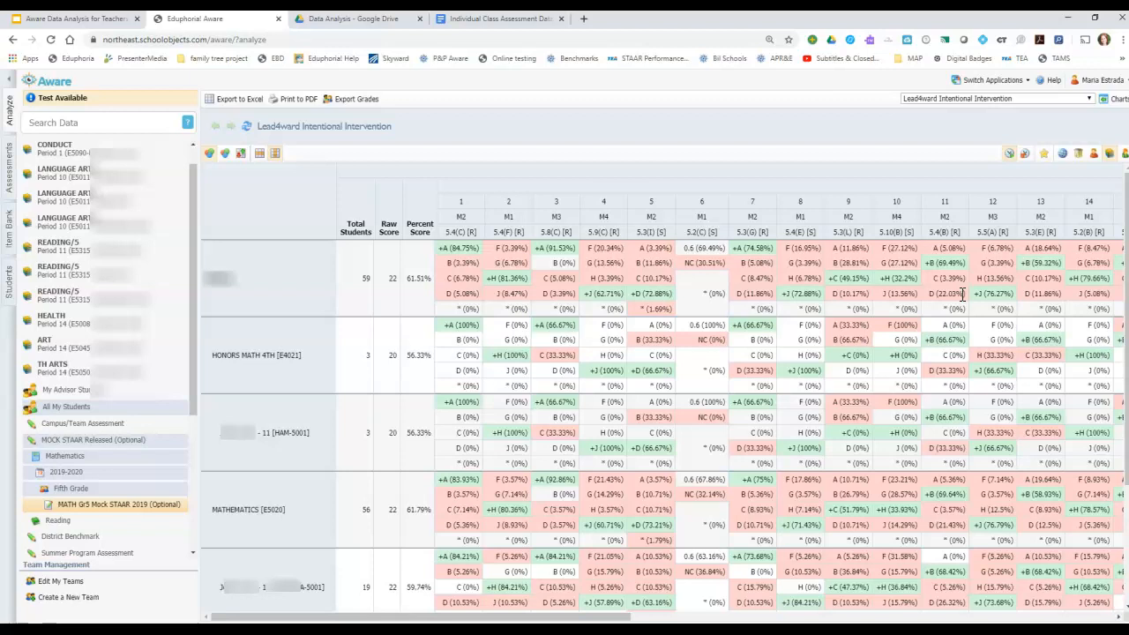
Return the intervention view to individual students and sort by question 1 so the incorrect responses are listed first
left_click(1123, 155)
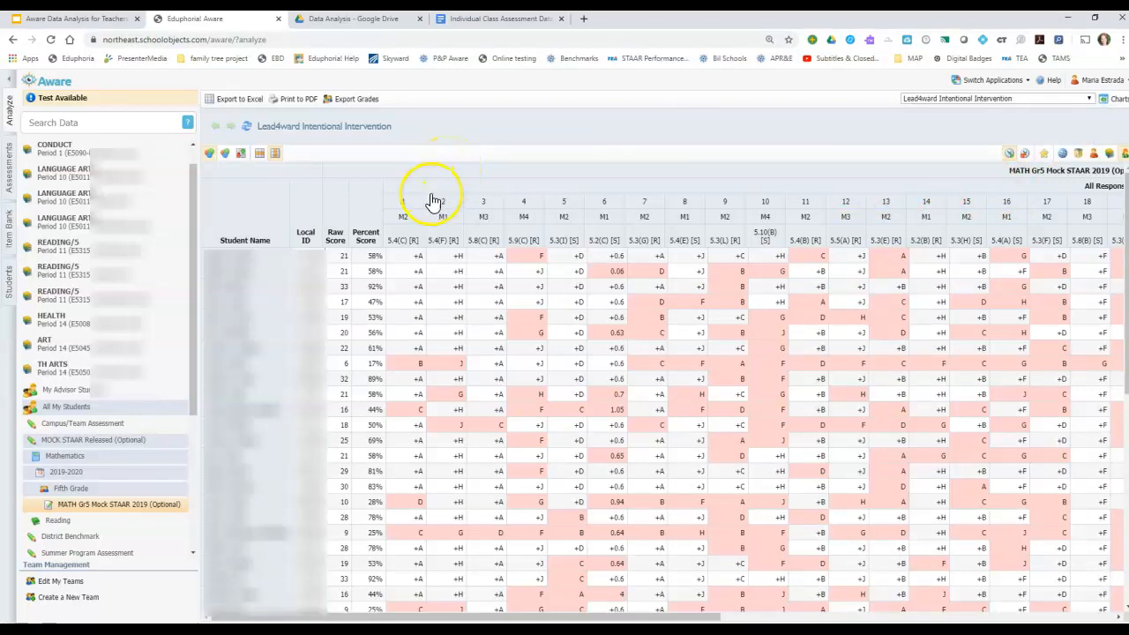
left_click(401, 207)
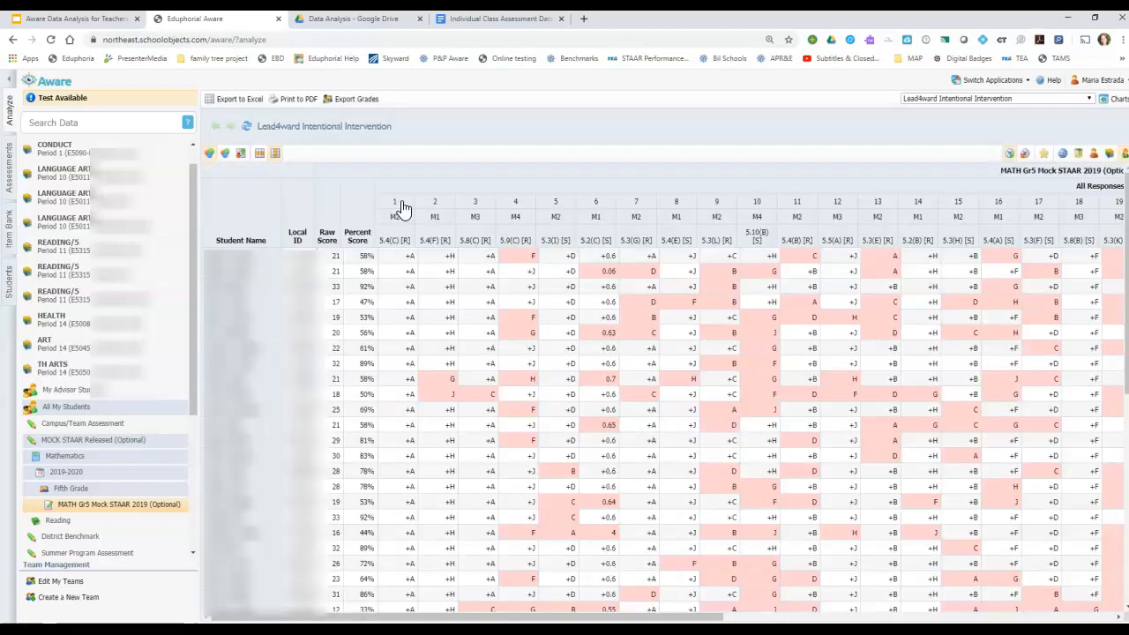
left_click(399, 204)
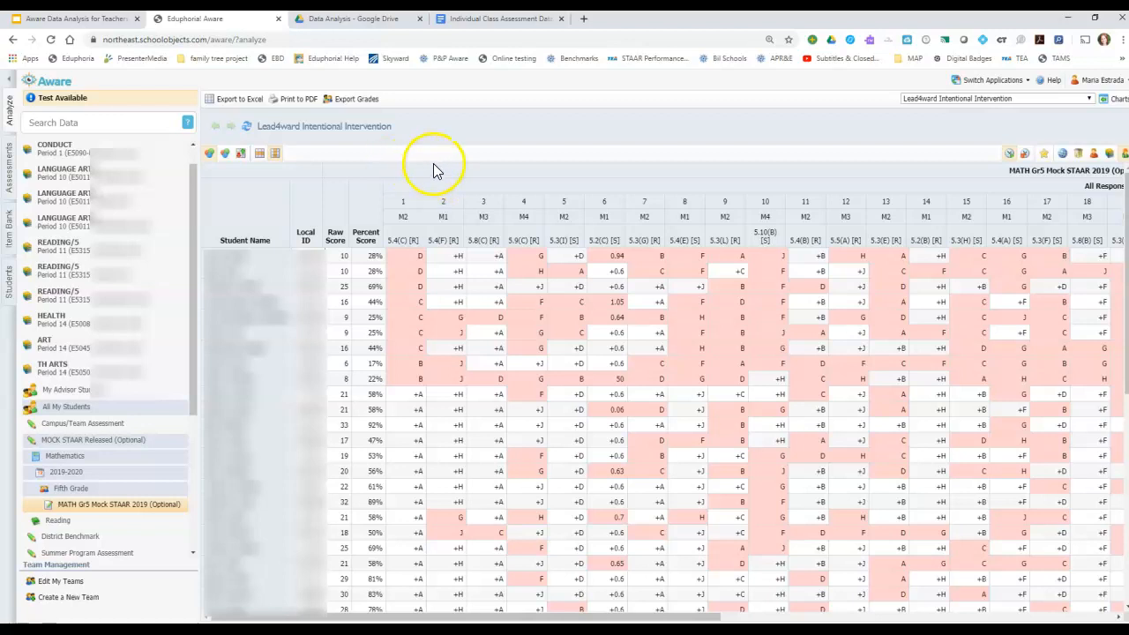
Export the Lead4ward Intentional Intervention view to Excel and open the downloaded file
left_click(235, 108)
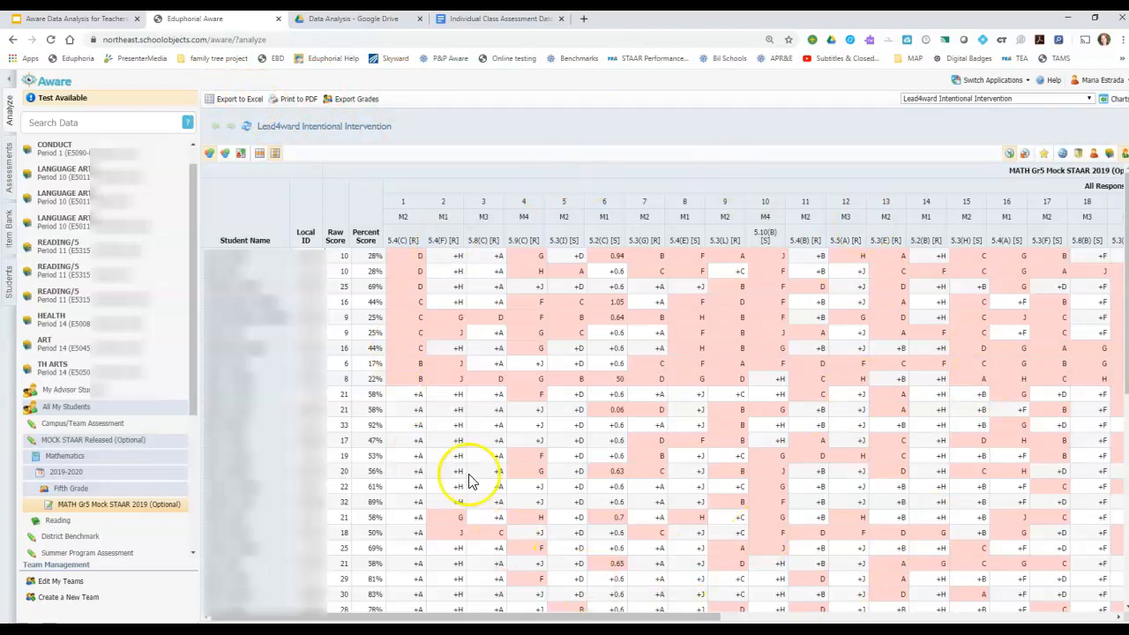
left_click(220, 107)
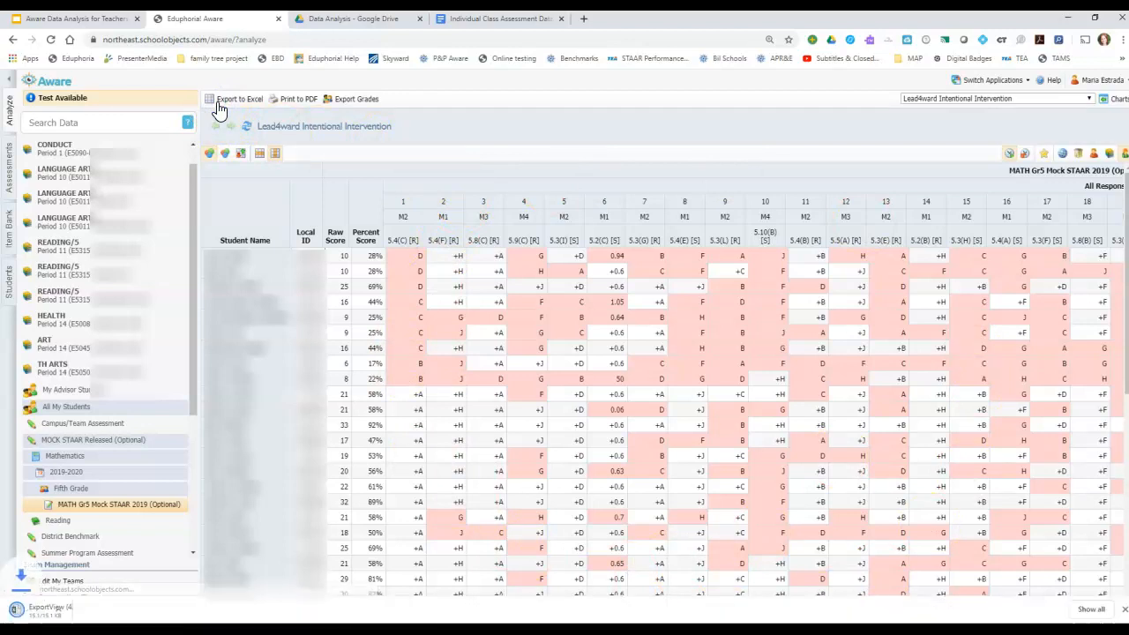
left_click(64, 614)
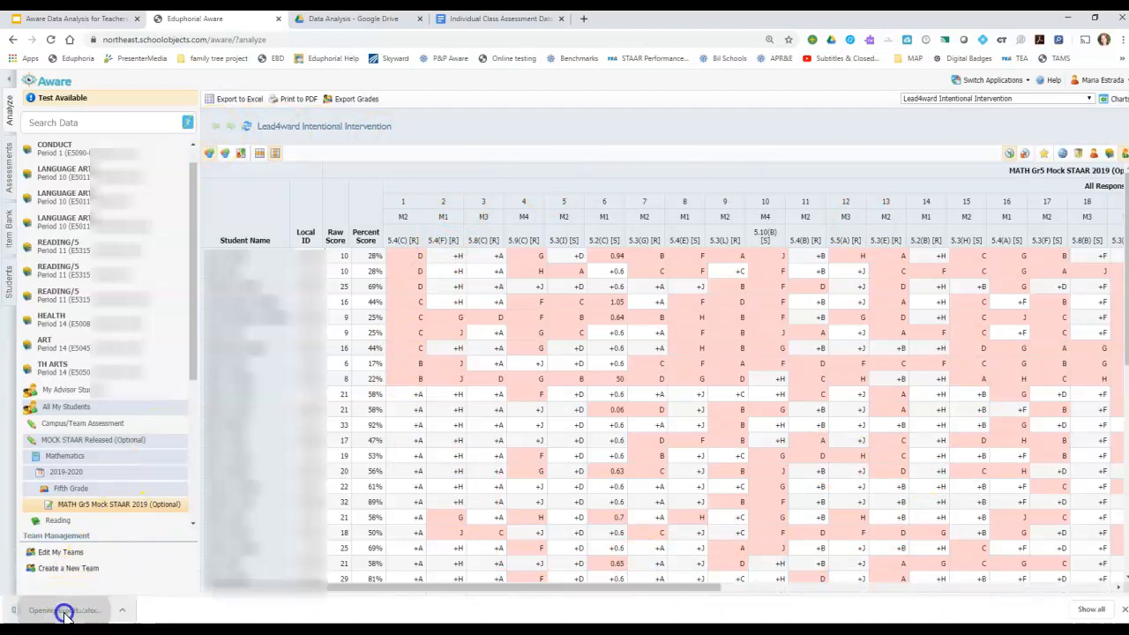